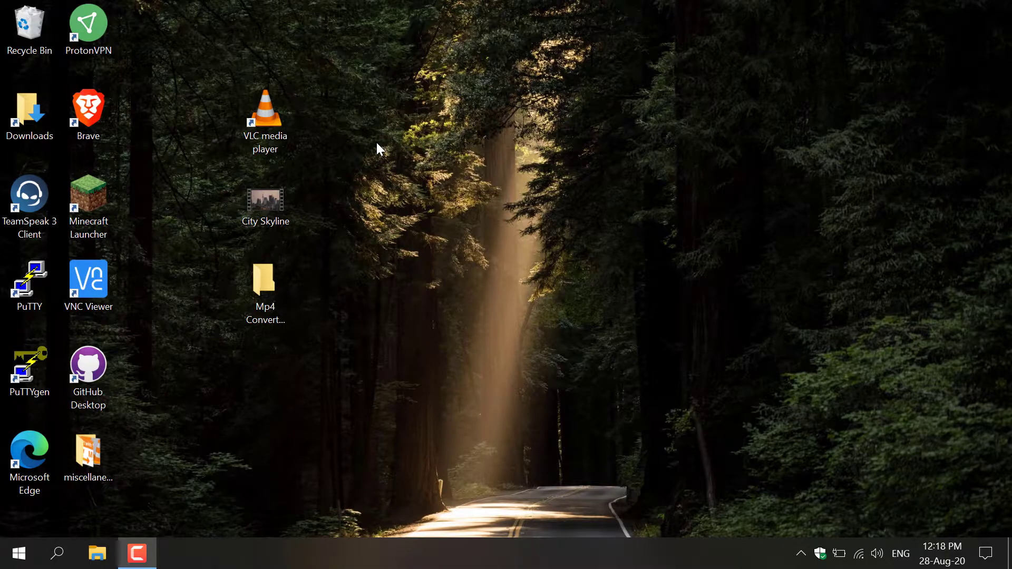
Step: Check the file type of the City Skyline video on the desktop in its properties, and close them
{"action": "right_click", "coordinate": [272, 210]}
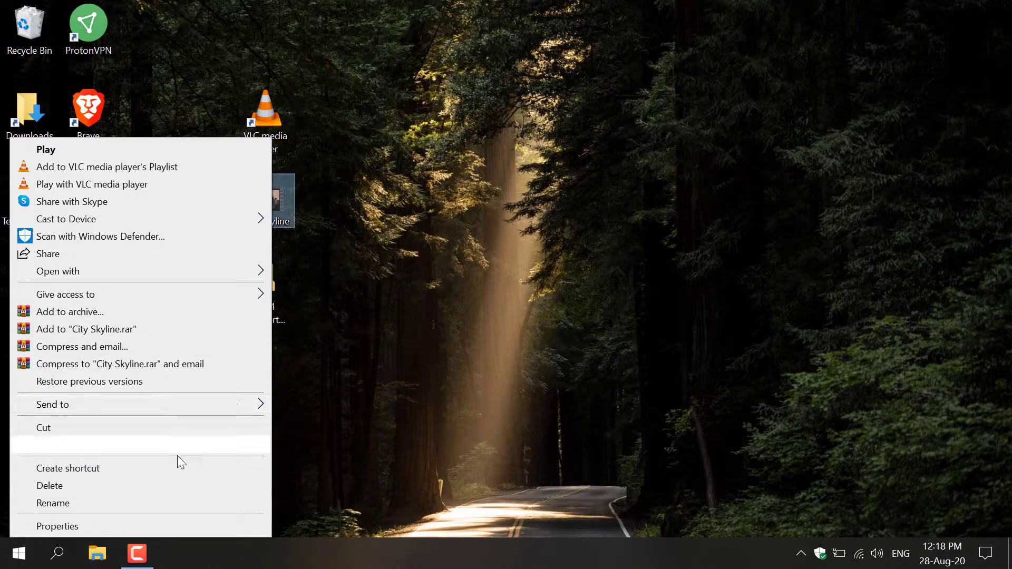
{"action": "left_click", "coordinate": [101, 525]}
{"action": "left_click_drag", "start_coordinate": [332, 129], "coordinate": [476, 71]}
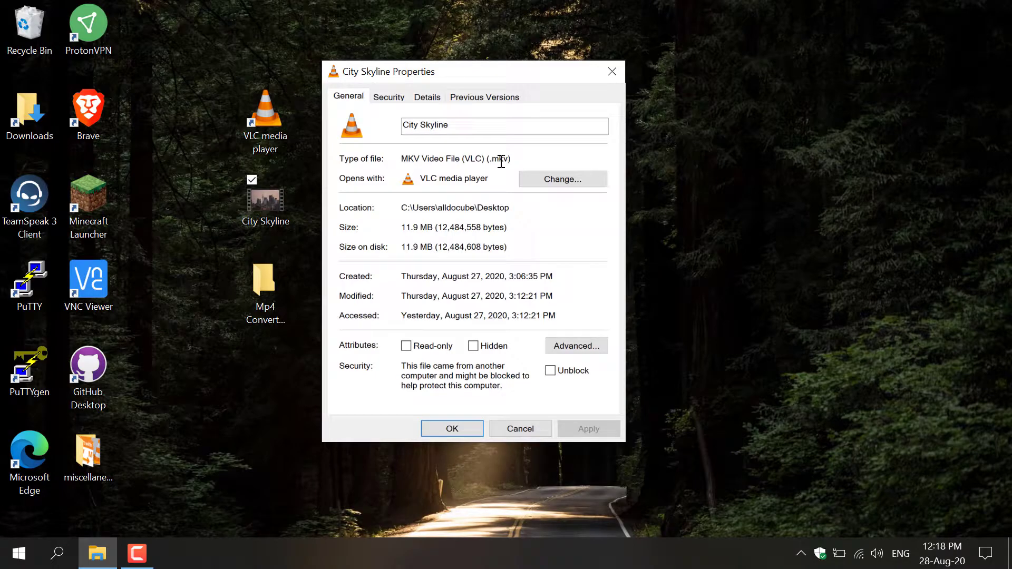
{"action": "left_click", "coordinate": [613, 77]}
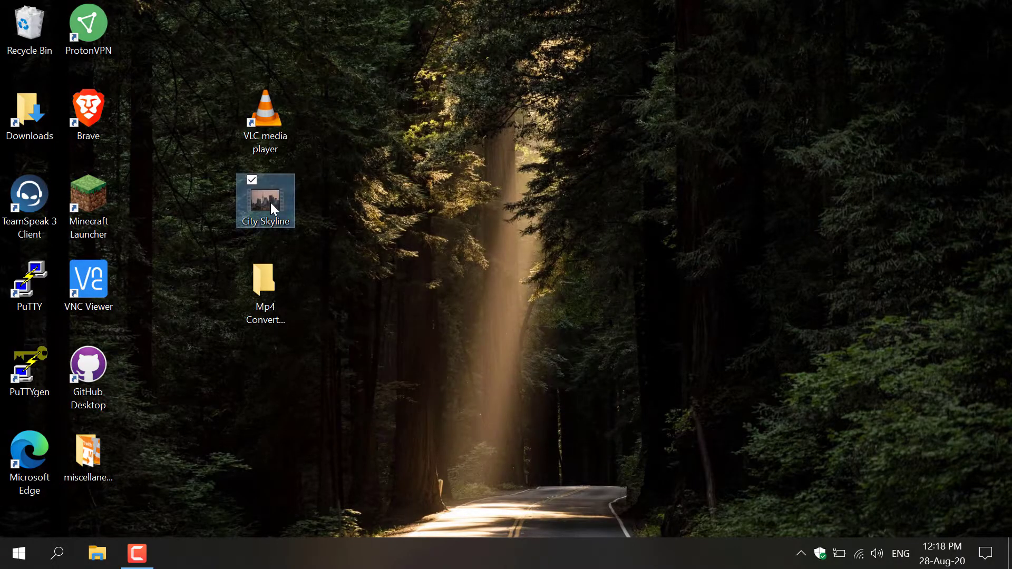
Step: Play the original City Skyline video from the desktop to preview it, and close the player
{"action": "double_click", "coordinate": [270, 203]}
{"action": "left_click_drag", "start_coordinate": [548, 21], "coordinate": [368, 21]}
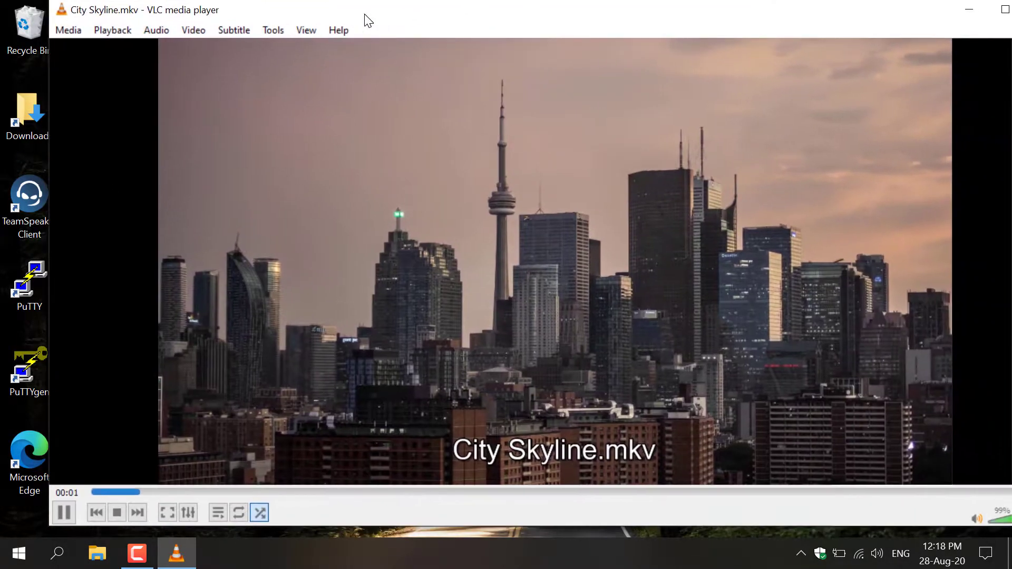
{"action": "left_click_drag", "start_coordinate": [928, 13], "coordinate": [870, 16]}
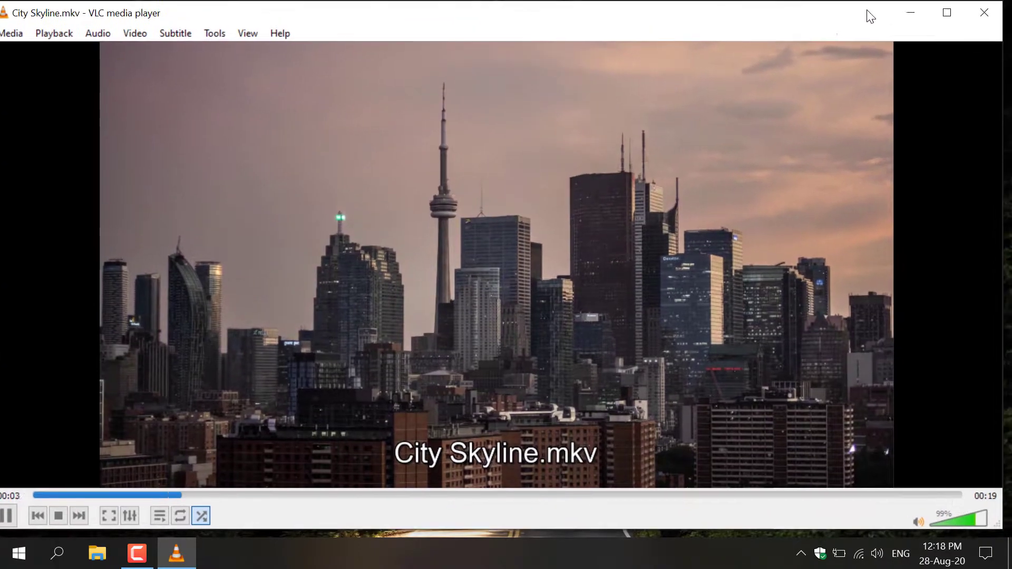
{"action": "left_click", "coordinate": [984, 13]}
{"action": "left_click", "coordinate": [408, 205]}
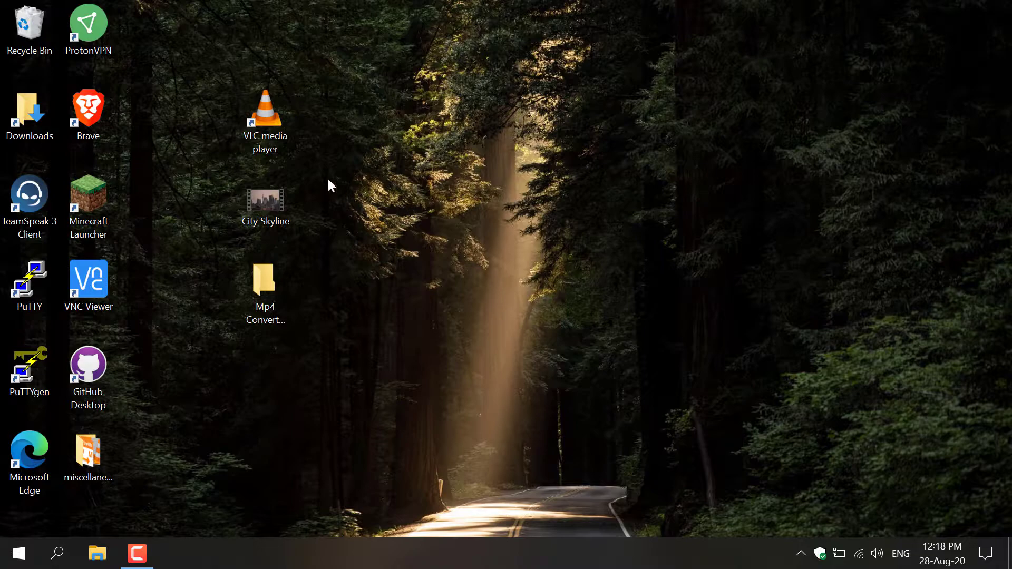
Step: Launch VLC media player and add City Skyline.mkv from the desktop as the file to convert
{"action": "double_click", "coordinate": [260, 127]}
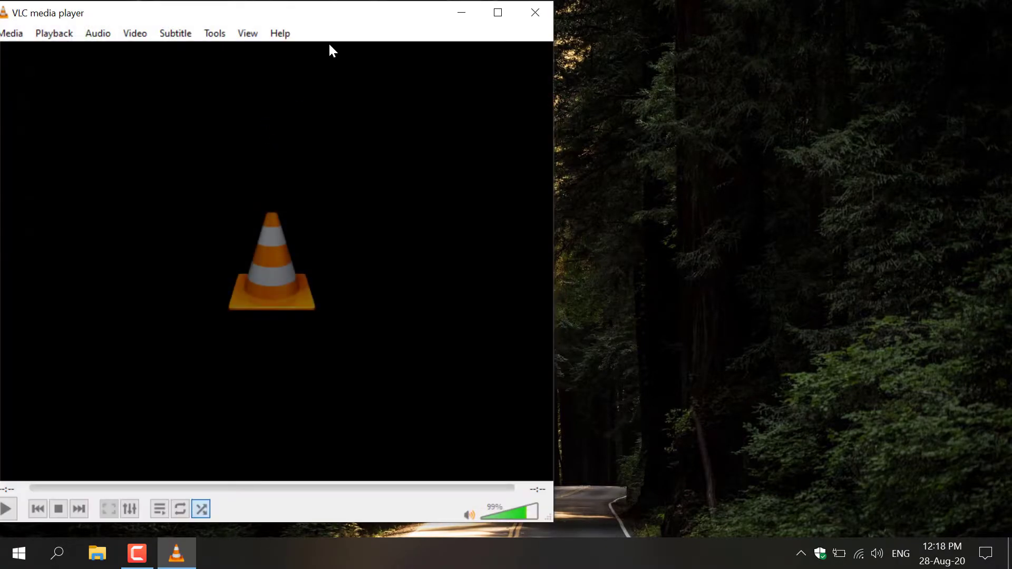
{"action": "left_click_drag", "start_coordinate": [332, 23], "coordinate": [670, 23]}
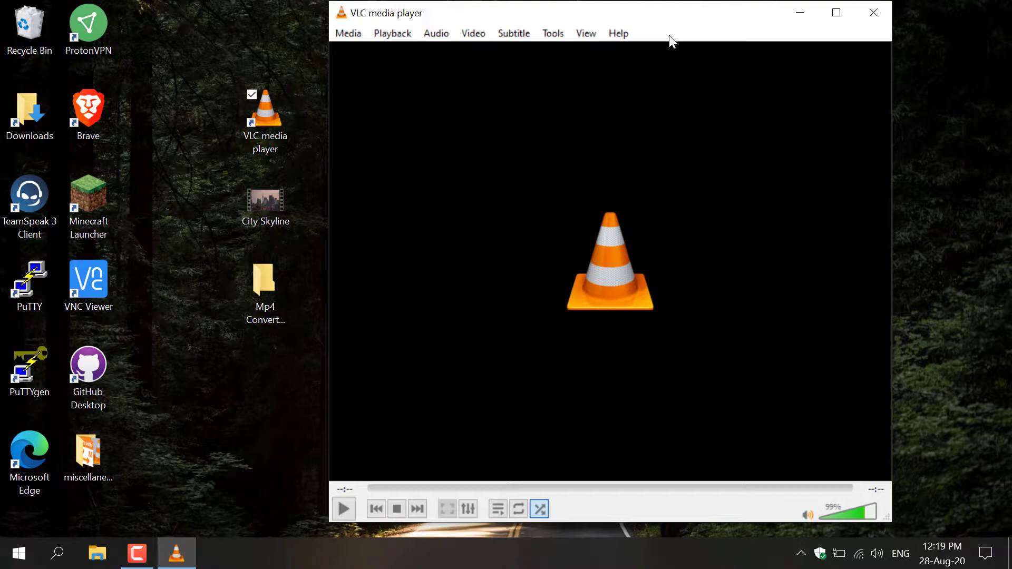
{"action": "left_click", "coordinate": [348, 36]}
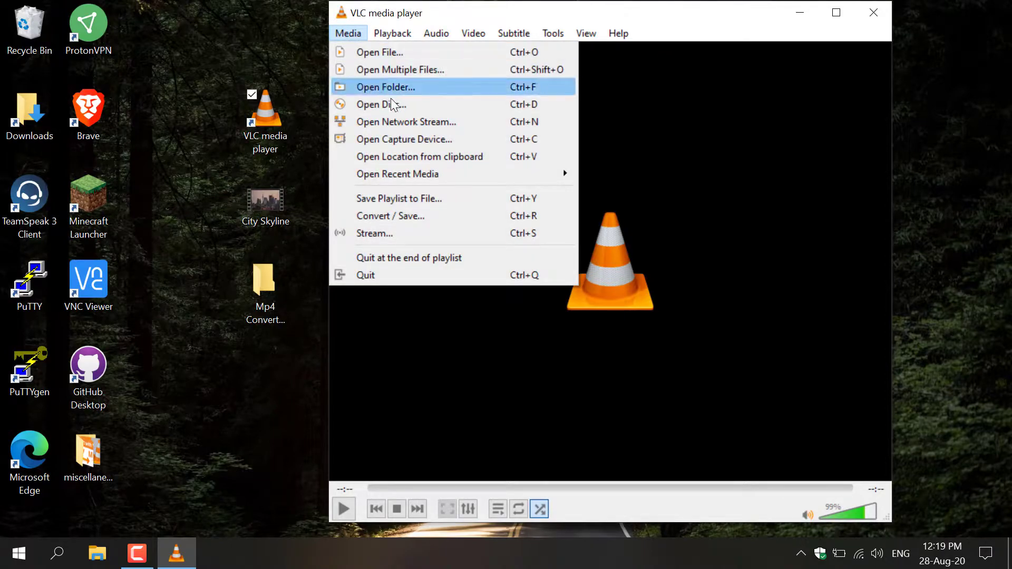
{"action": "left_click", "coordinate": [451, 217]}
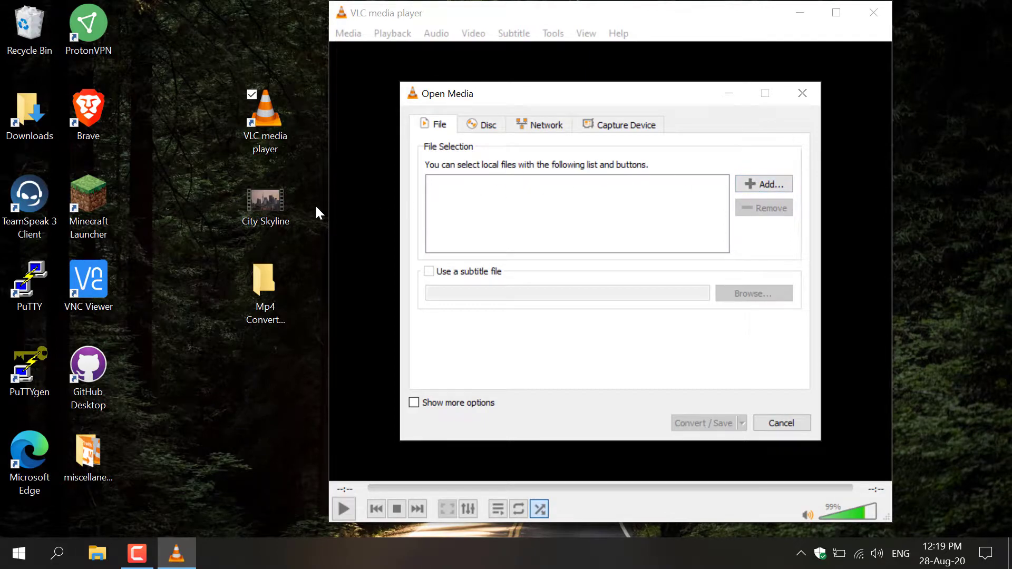
{"action": "left_click", "coordinate": [273, 207]}
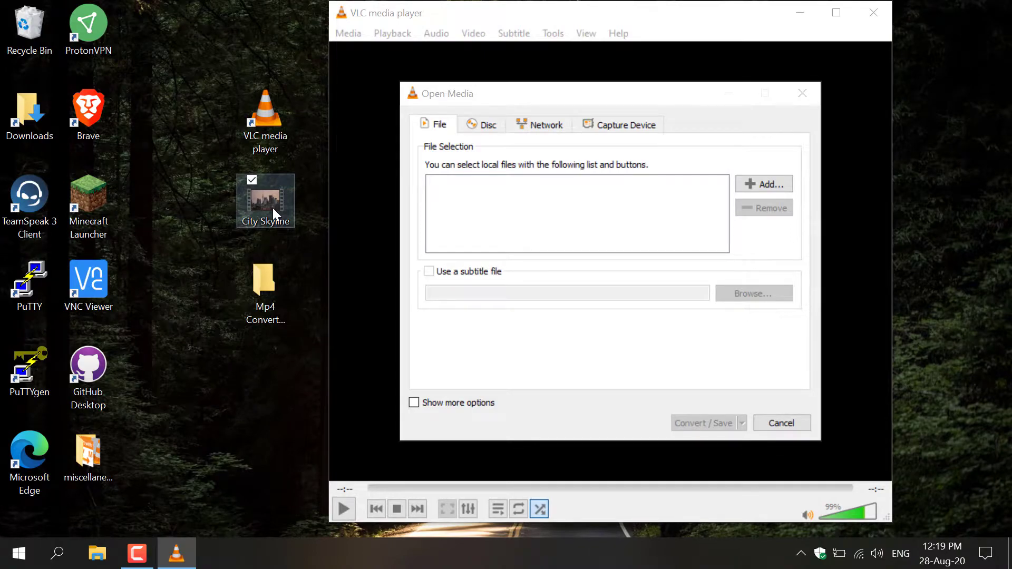
{"action": "left_click_drag", "start_coordinate": [273, 208], "coordinate": [535, 212]}
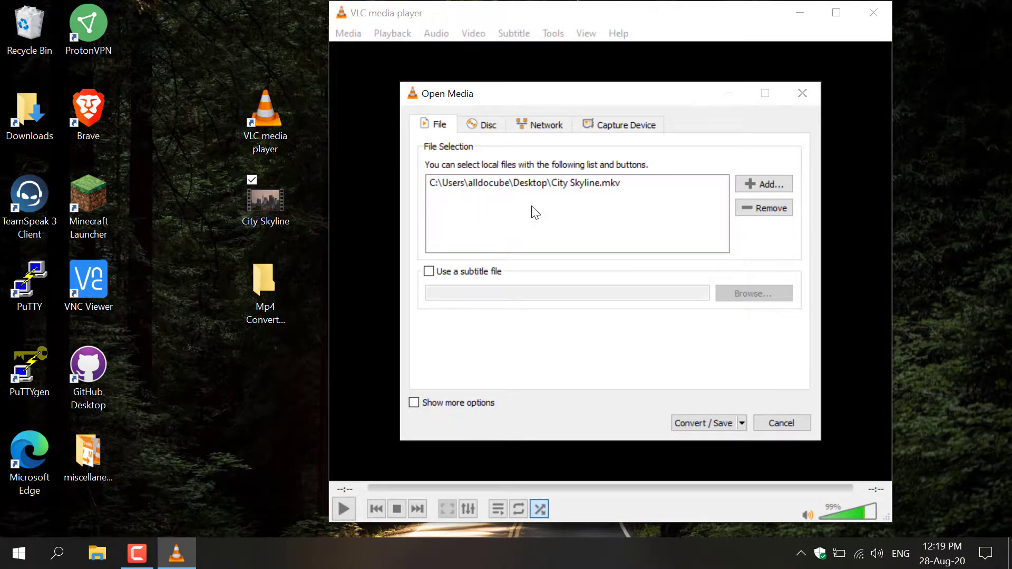
Step: Proceed to the conversion settings and choose the Video - H.265 + MP3 (MP4) profile
{"action": "left_click", "coordinate": [717, 423]}
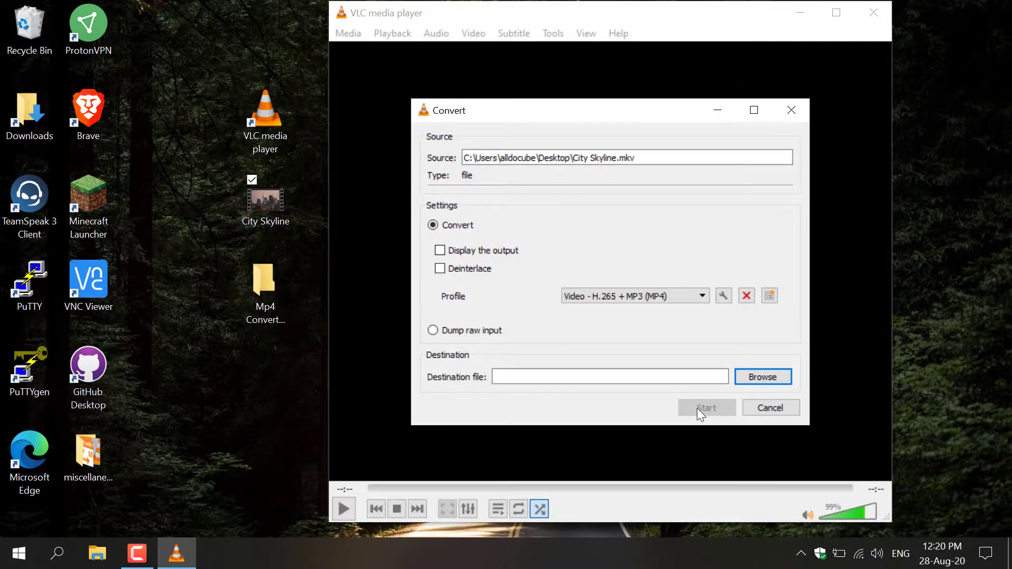
{"action": "left_click", "coordinate": [703, 295]}
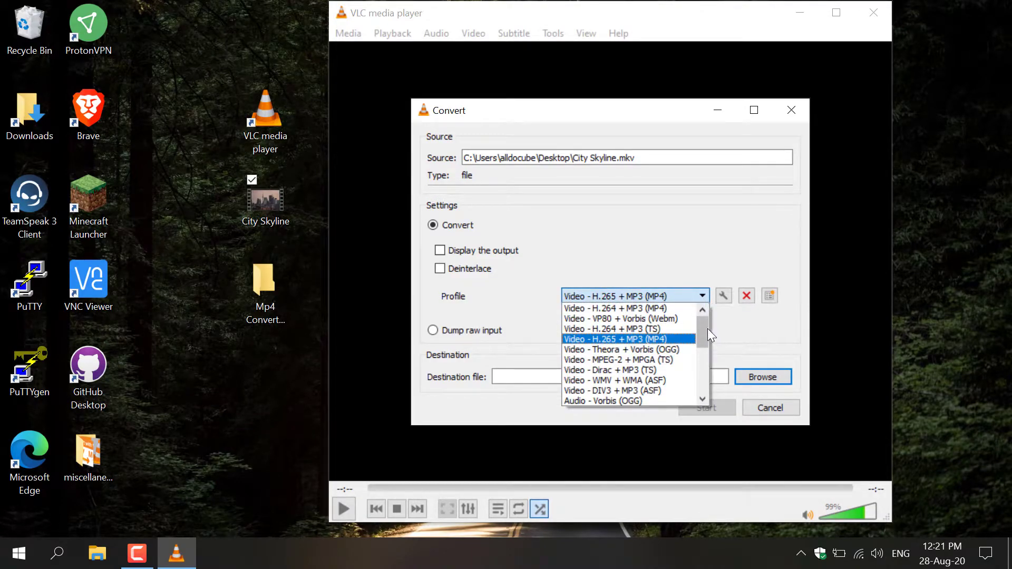
{"action": "mouse_move", "coordinate": [703, 326]}
{"action": "left_mouse_down"}
{"action": "mouse_move", "coordinate": [707, 390]}
{"action": "mouse_move", "coordinate": [707, 325]}
{"action": "left_mouse_up"}
{"action": "left_click", "coordinate": [672, 340]}
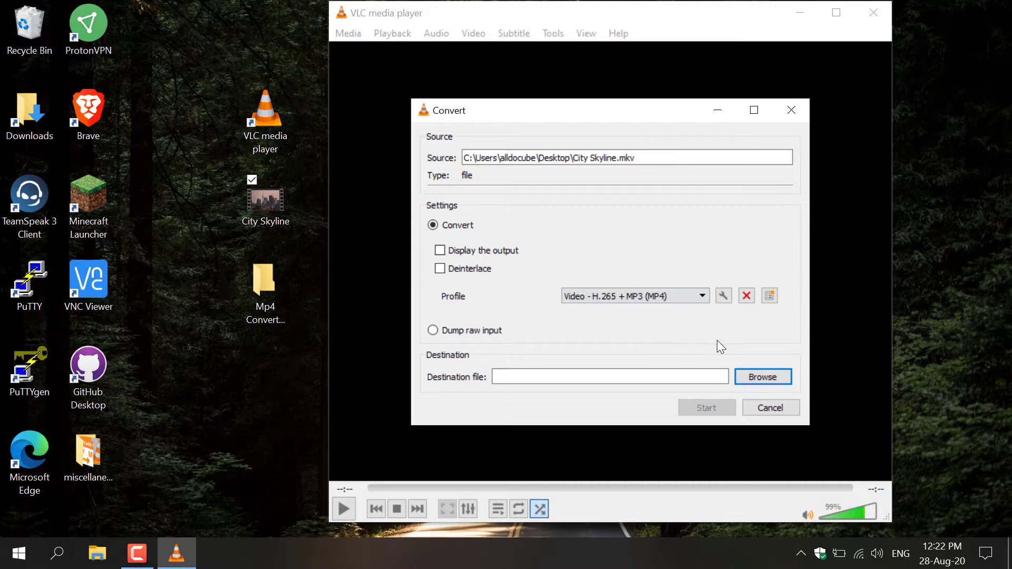
Step: Set the destination file to City Skyline Converted in the desktop's Mp4 Converted Files folder, and start the conversion
{"action": "left_click", "coordinate": [748, 375]}
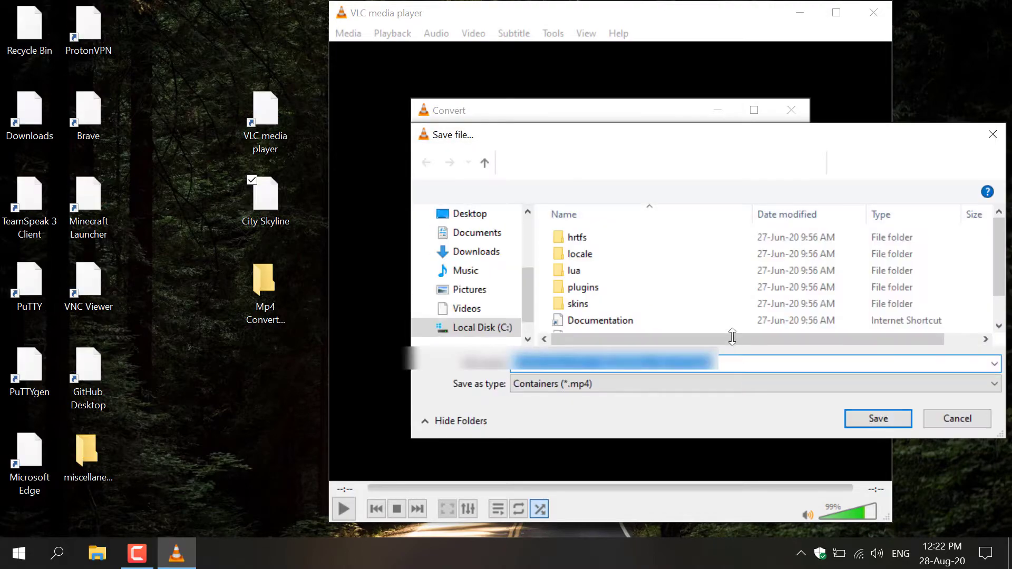
{"action": "left_click_drag", "start_coordinate": [724, 143], "coordinate": [590, 138]}
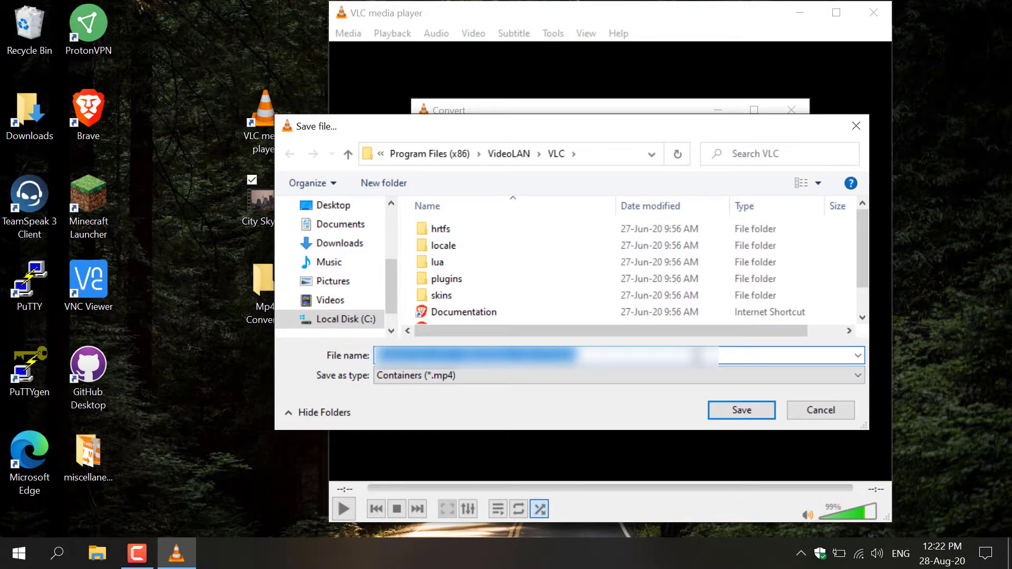
{"action": "key", "text": "BackSpace"}
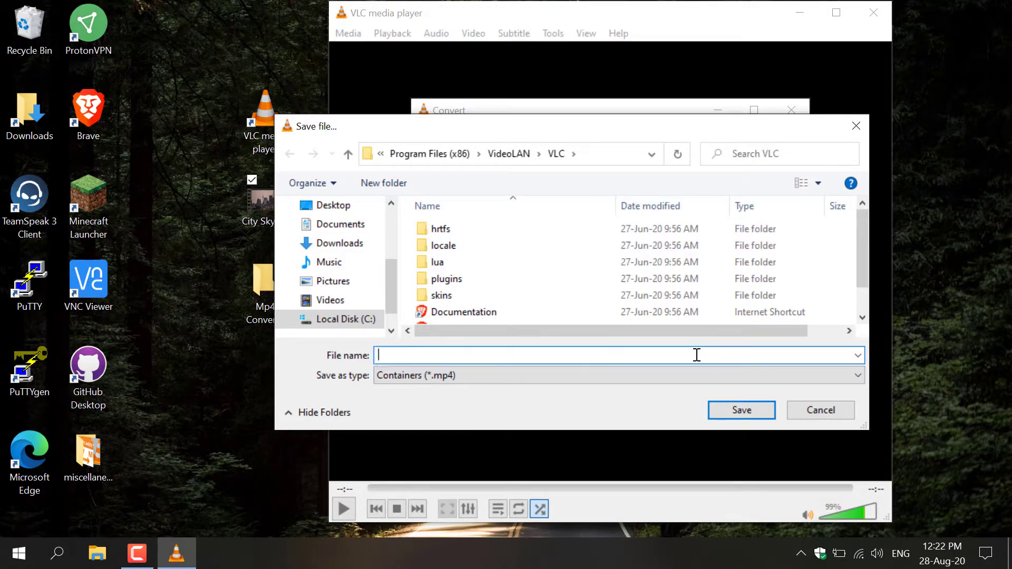
{"action": "left_click", "coordinate": [344, 210]}
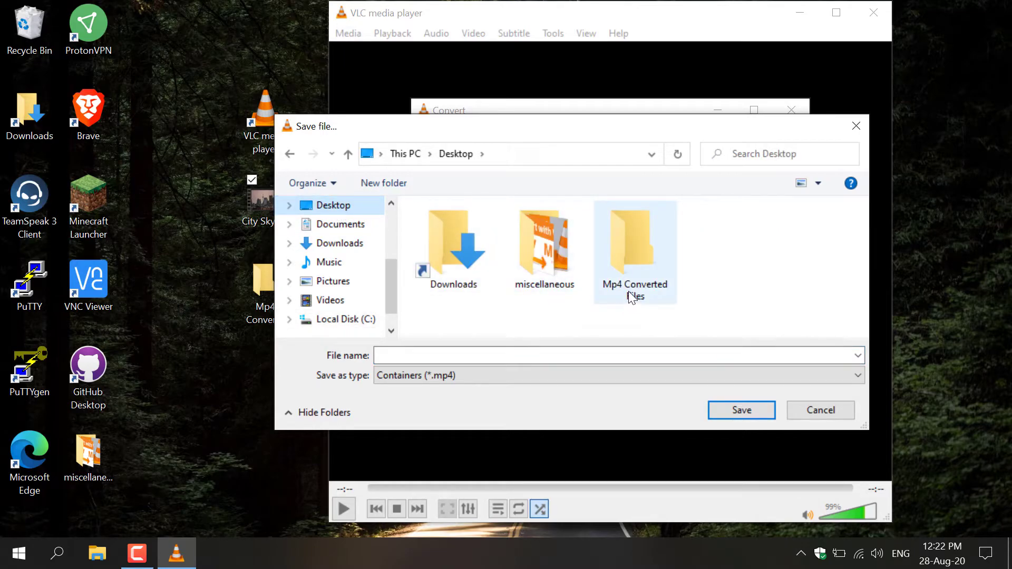
{"action": "double_click", "coordinate": [644, 272]}
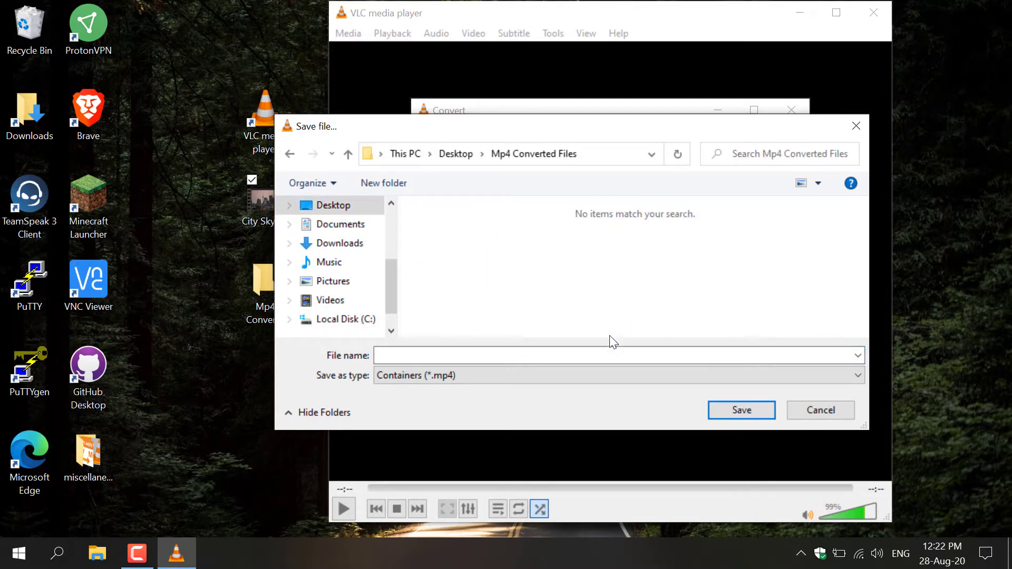
{"action": "left_click", "coordinate": [571, 355]}
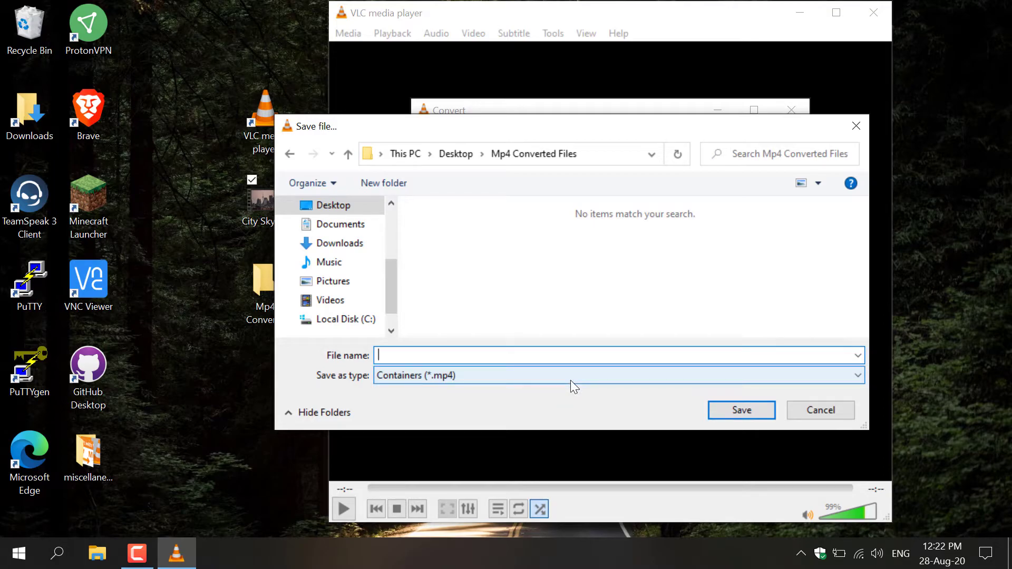
{"action": "type", "text": "City Skyline Converted"}
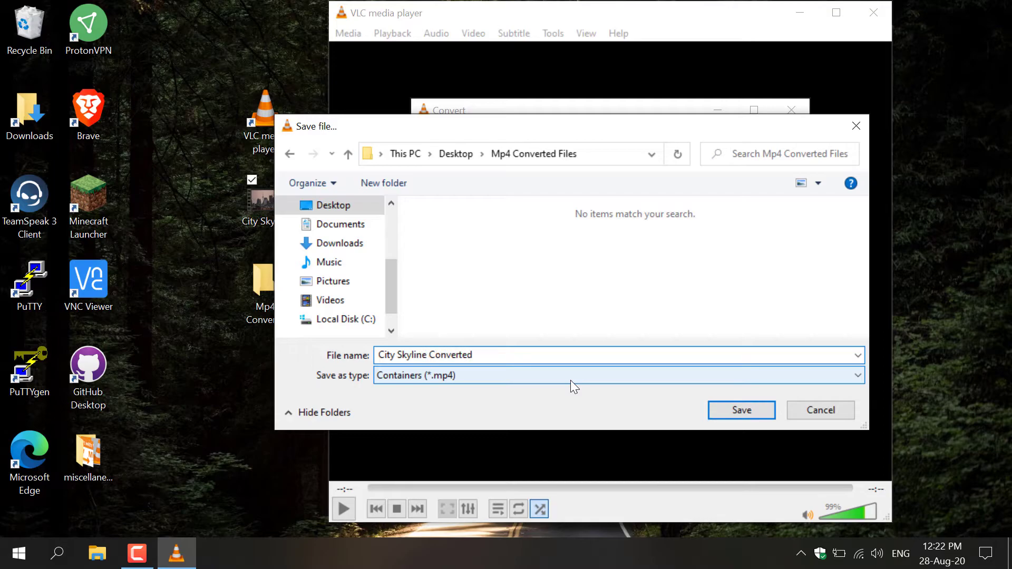
{"action": "left_click", "coordinate": [716, 416]}
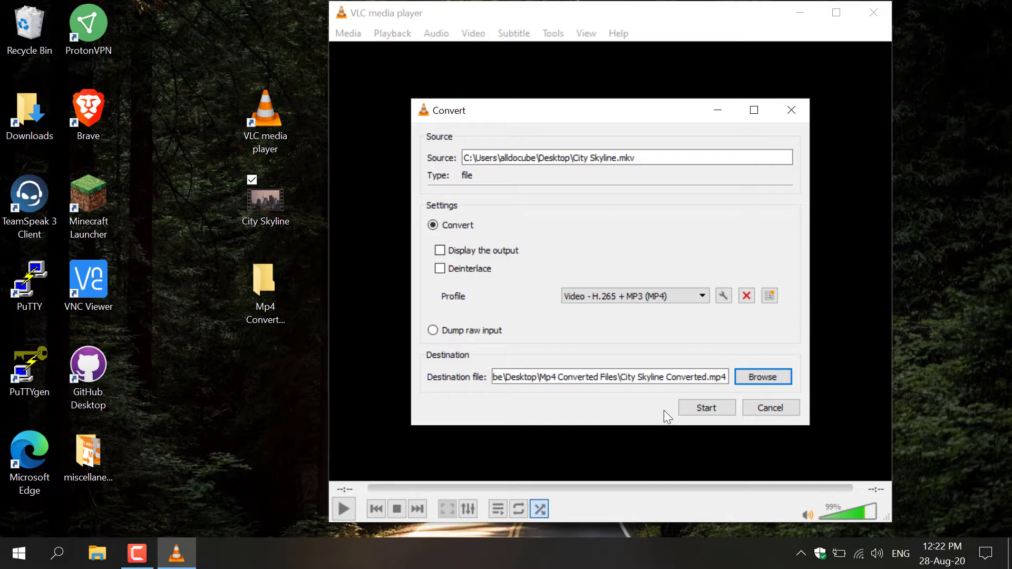
{"action": "left_click", "coordinate": [693, 406]}
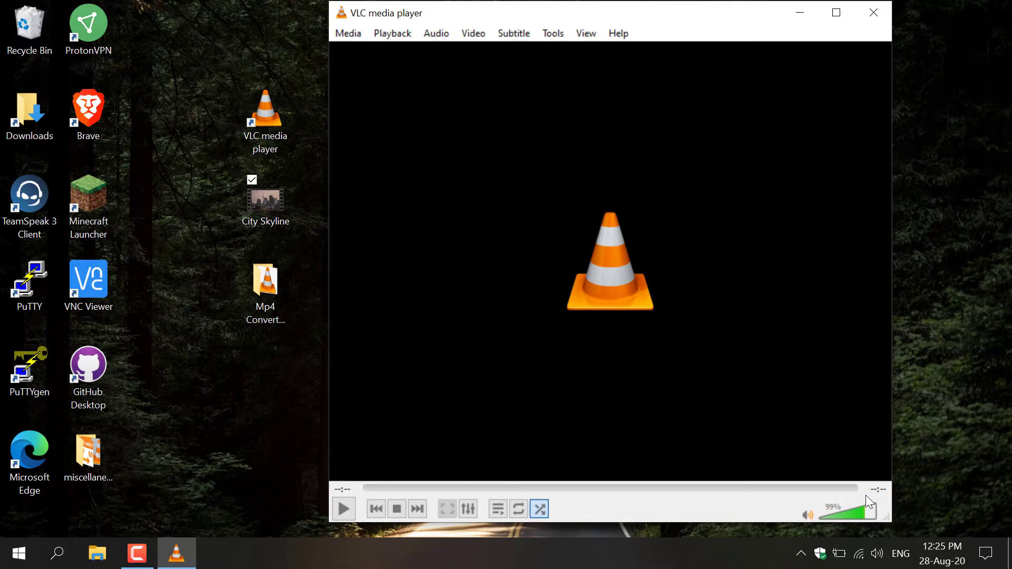
Step: Close VLC media player and open the Mp4 Converted Files folder on the desktop
{"action": "left_click", "coordinate": [884, 7]}
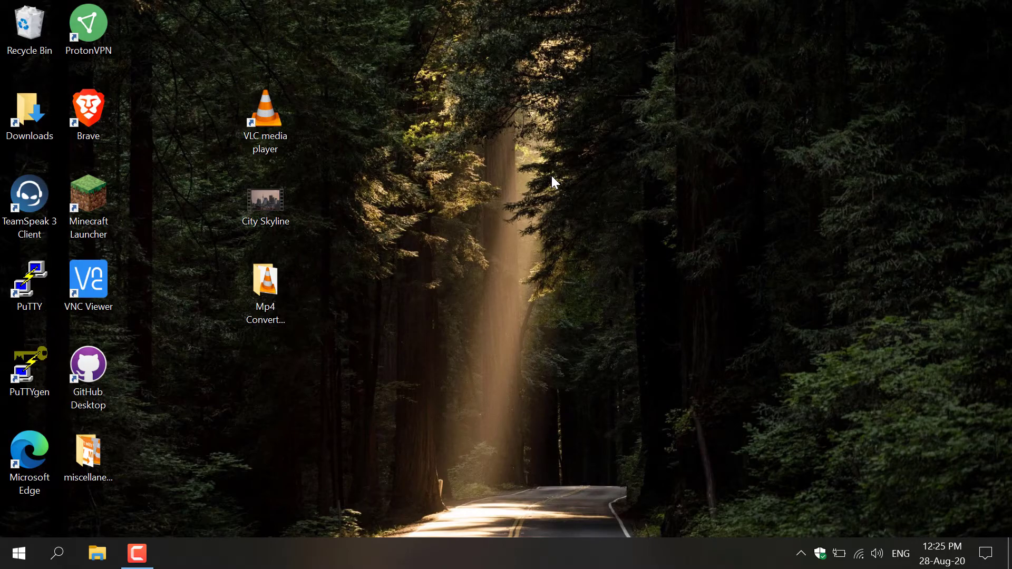
{"action": "left_click", "coordinate": [270, 327]}
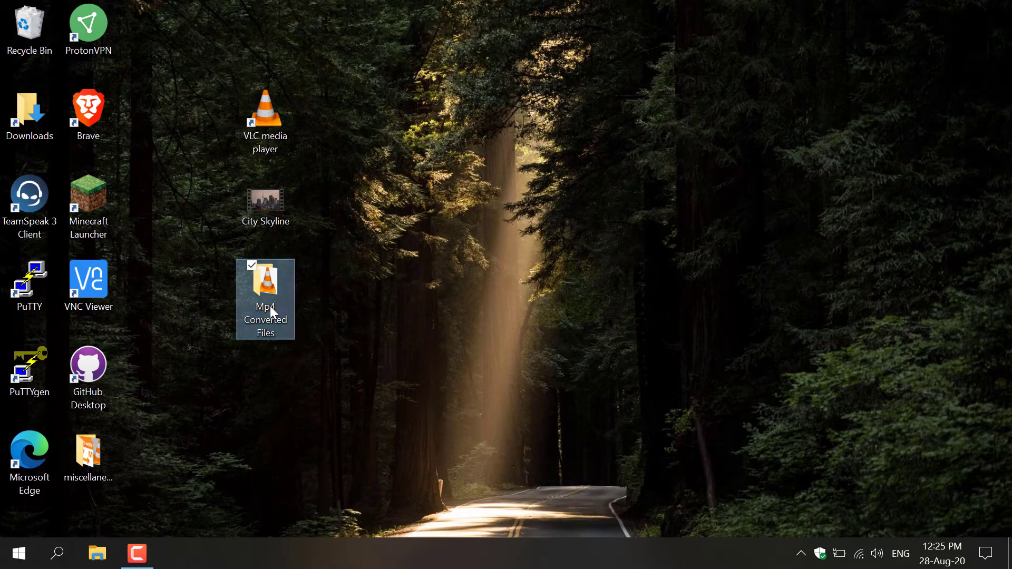
{"action": "double_click", "coordinate": [264, 307]}
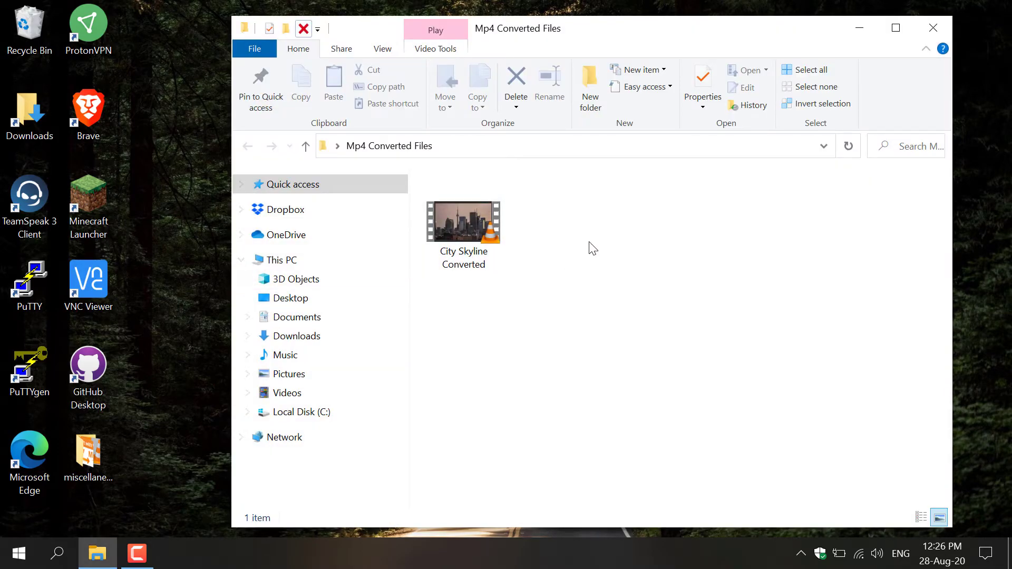
Step: Check the file type of the City Skyline Converted video in its properties, and close them
{"action": "left_click", "coordinate": [447, 220]}
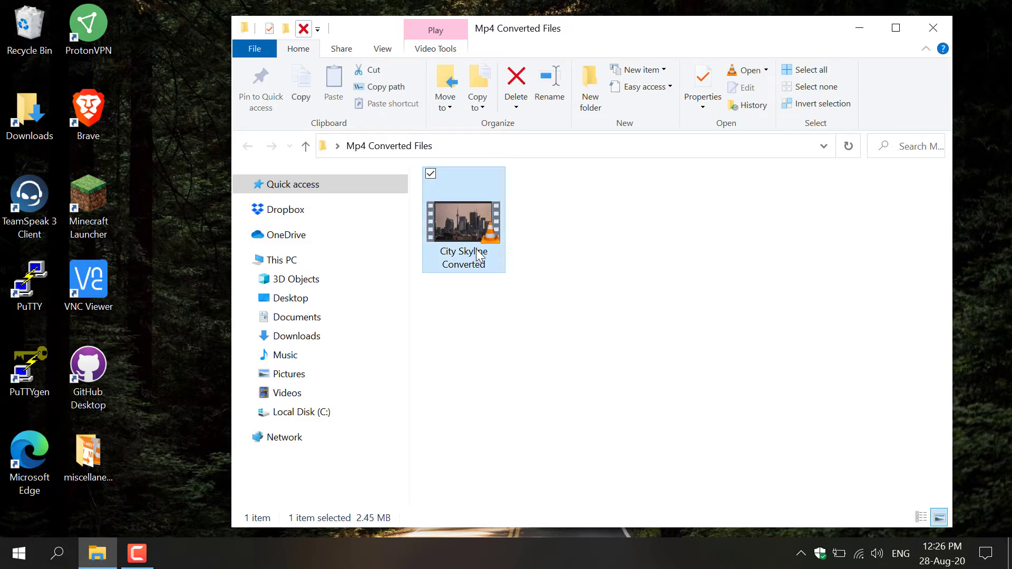
{"action": "right_click", "coordinate": [476, 248]}
{"action": "left_click", "coordinate": [256, 524]}
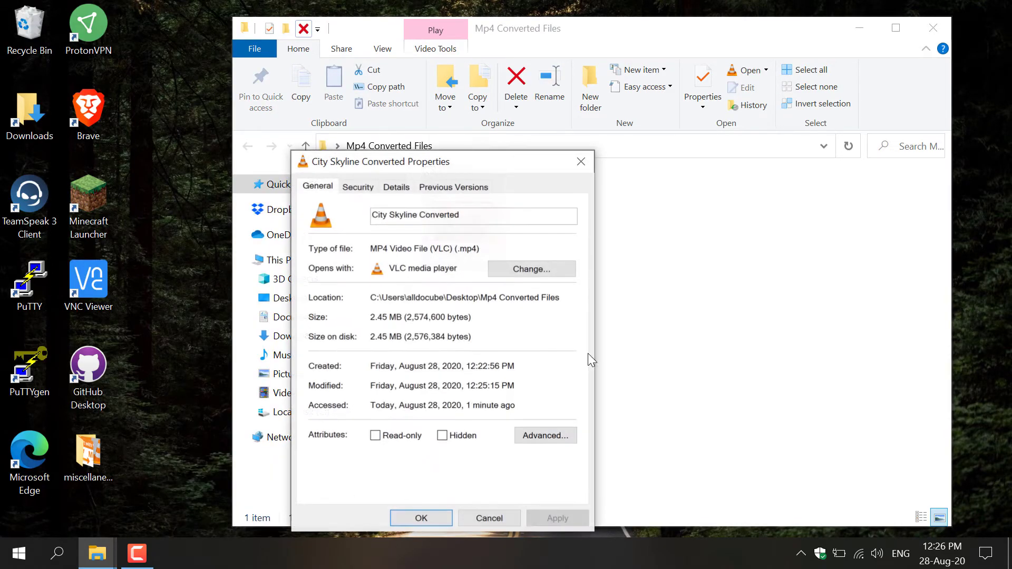
{"action": "left_click_drag", "start_coordinate": [516, 97], "coordinate": [706, 93]}
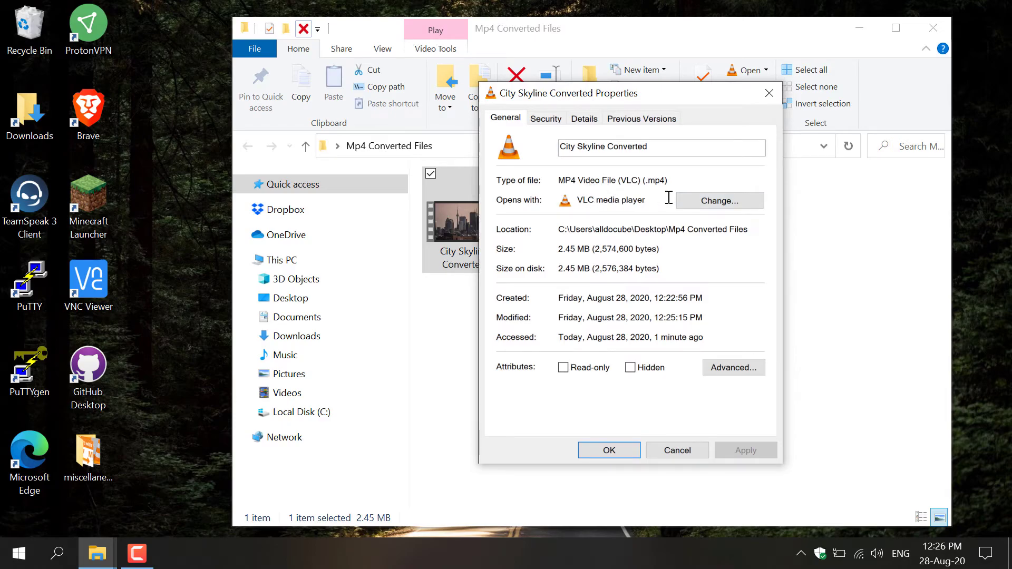
{"action": "left_click", "coordinate": [769, 92]}
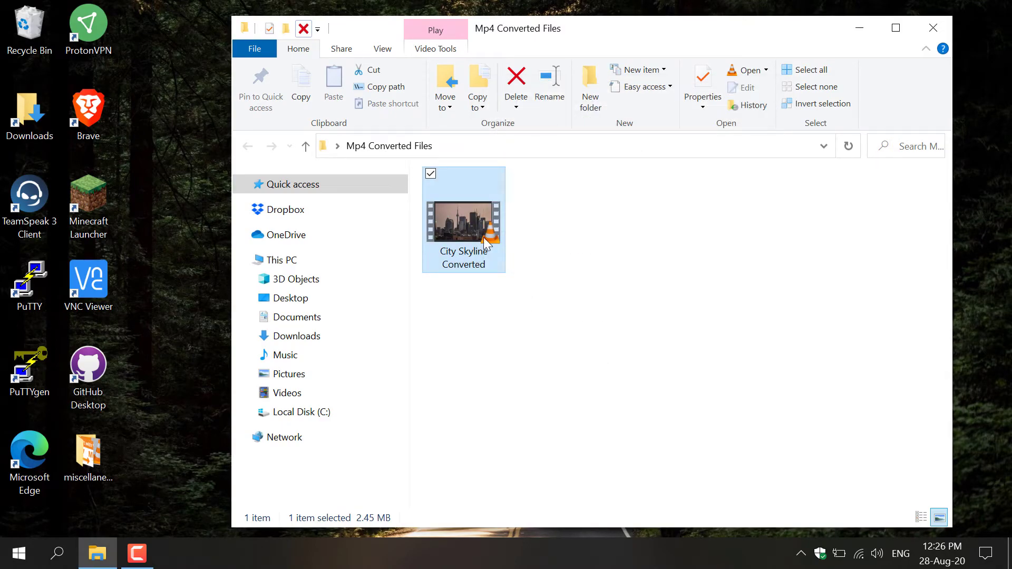
Step: Play the City Skyline Converted video to verify it, and close the player and the folder window
{"action": "mouse_move", "coordinate": [486, 244]}
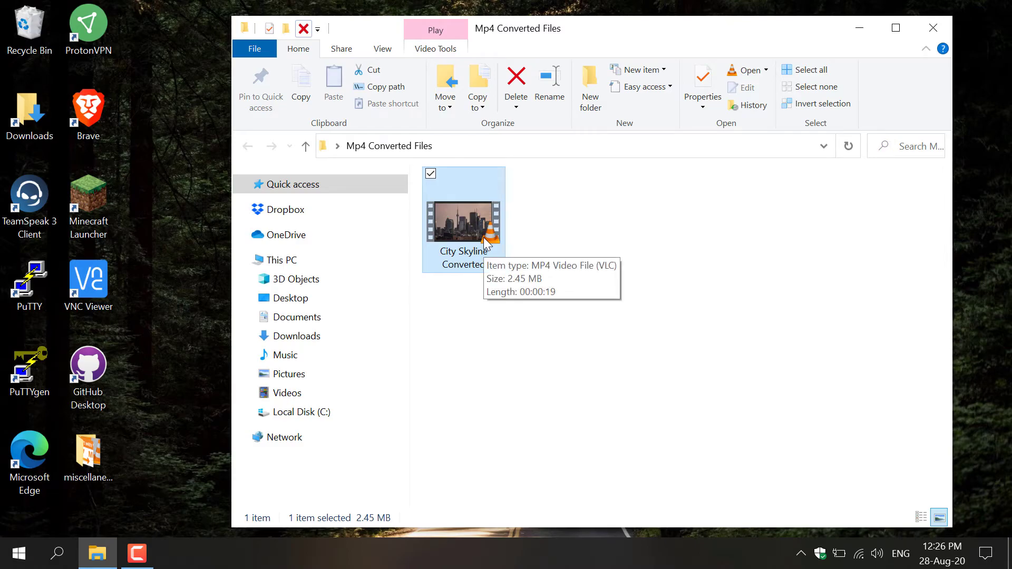
{"action": "double_click", "coordinate": [483, 238]}
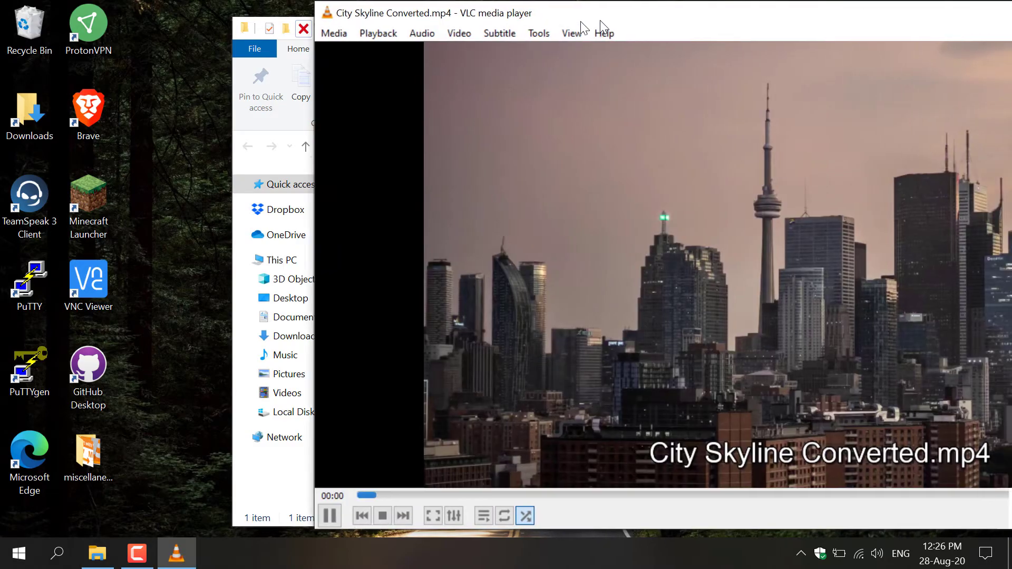
{"action": "left_click_drag", "start_coordinate": [599, 20], "coordinate": [406, 23]}
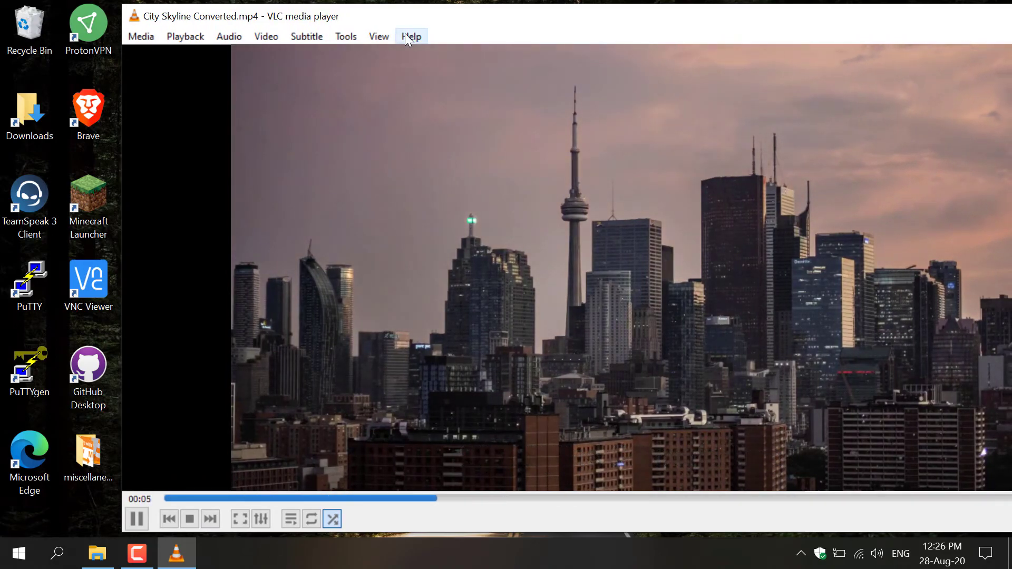
{"action": "left_click_drag", "start_coordinate": [519, 12], "coordinate": [464, 16]}
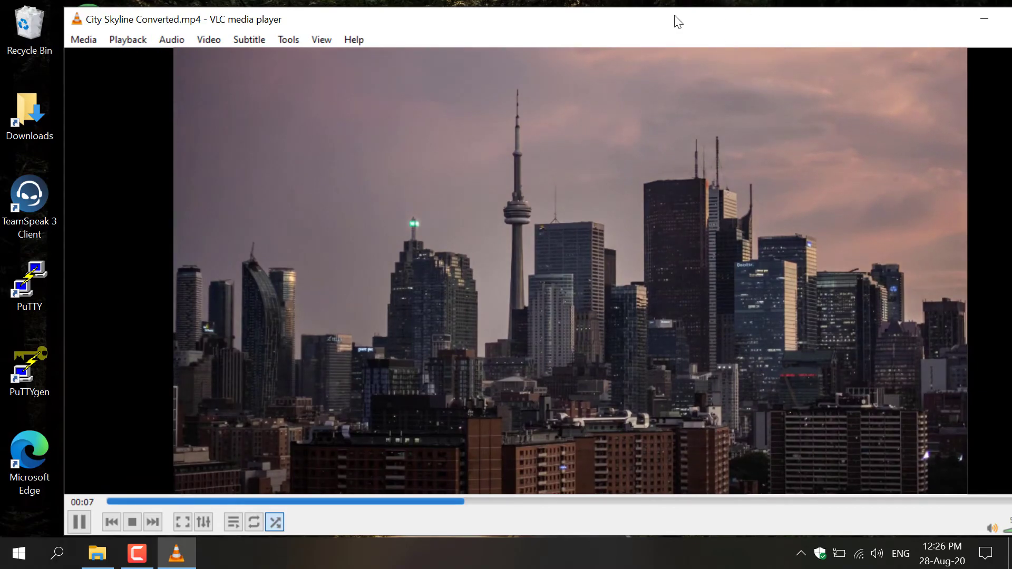
{"action": "left_click_drag", "start_coordinate": [672, 29], "coordinate": [644, 8]}
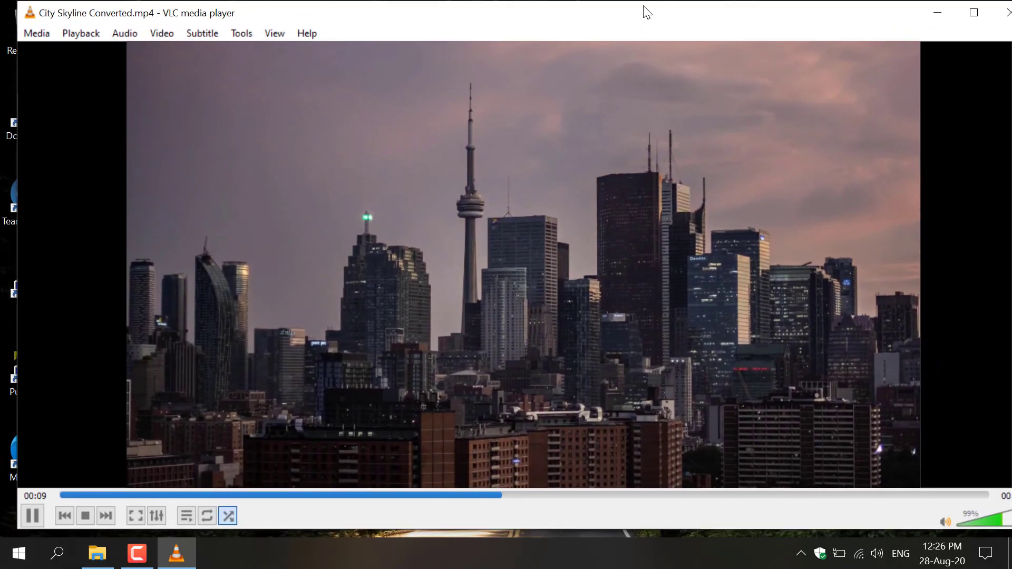
{"action": "left_click", "coordinate": [996, 13]}
{"action": "left_click", "coordinate": [711, 256]}
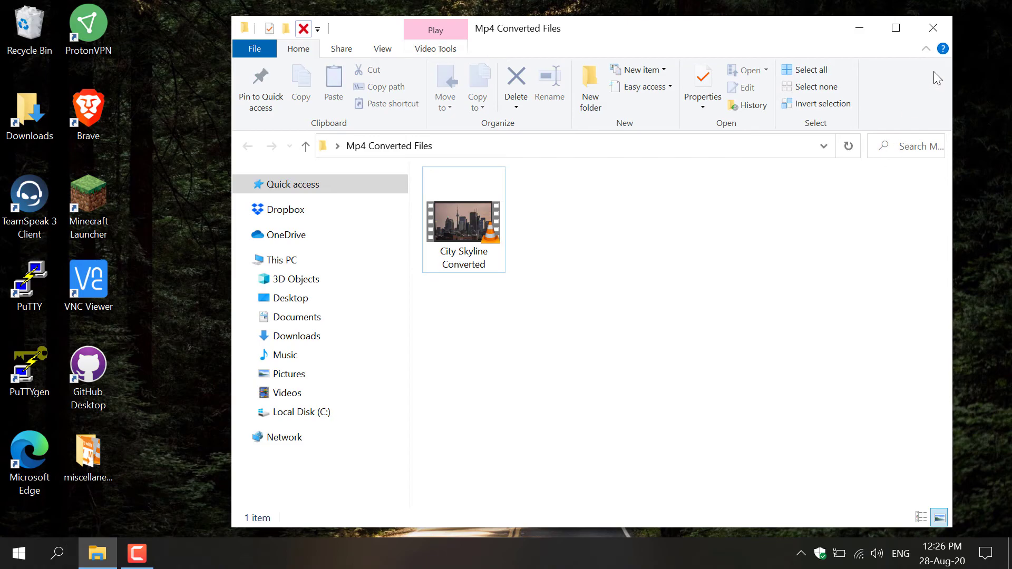
{"action": "left_click", "coordinate": [934, 28]}
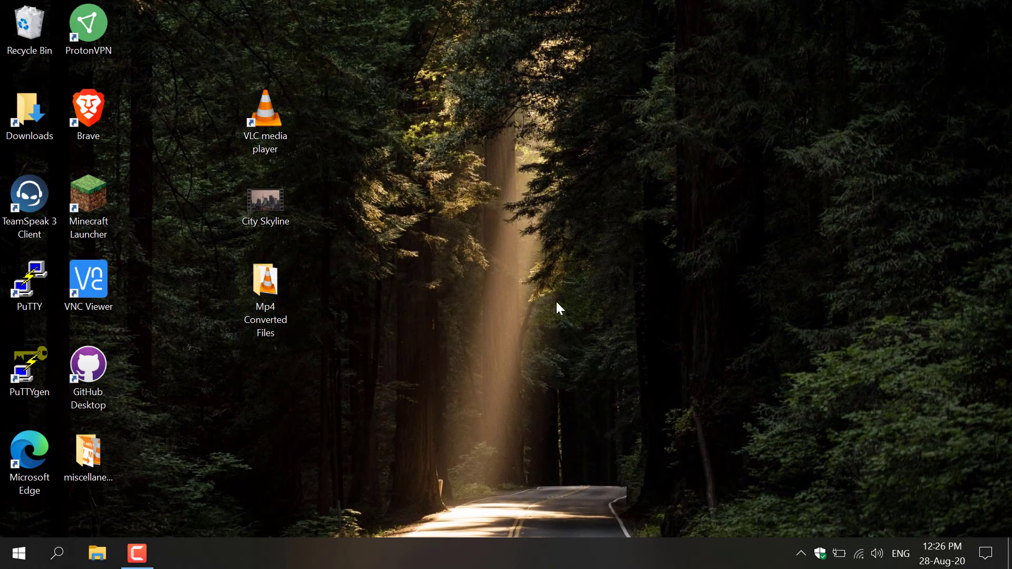